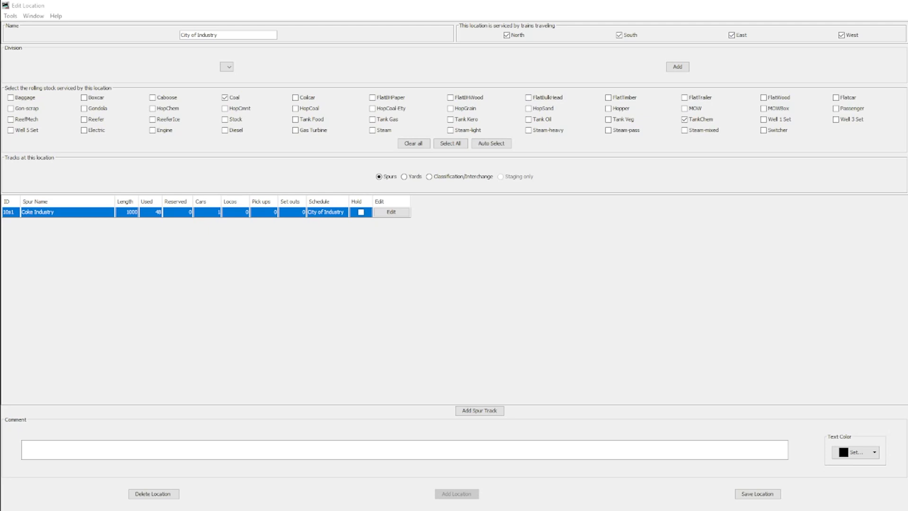
# Step: Set the Coal row's wait to 0 in the schedule of the Coke Industry spur
pyautogui.hotkey('alt', 'Tab')
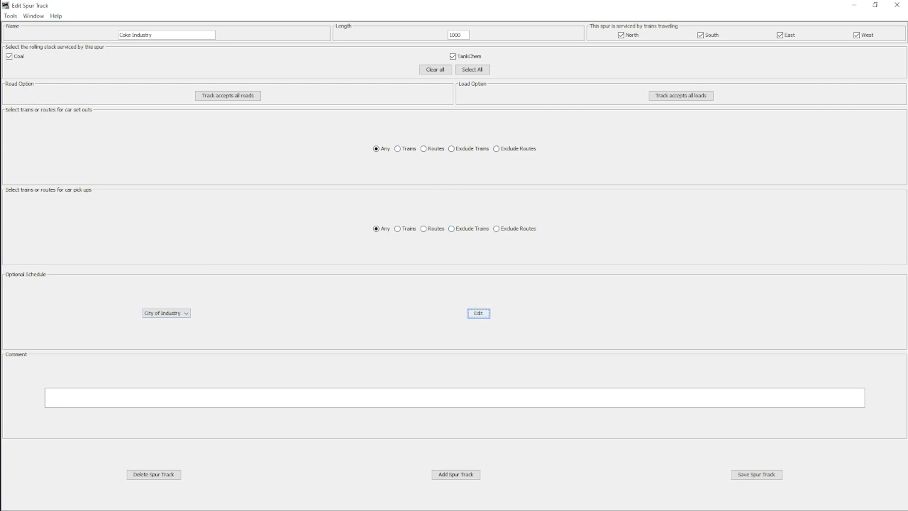
pyautogui.hotkey('alt', 'Tab')
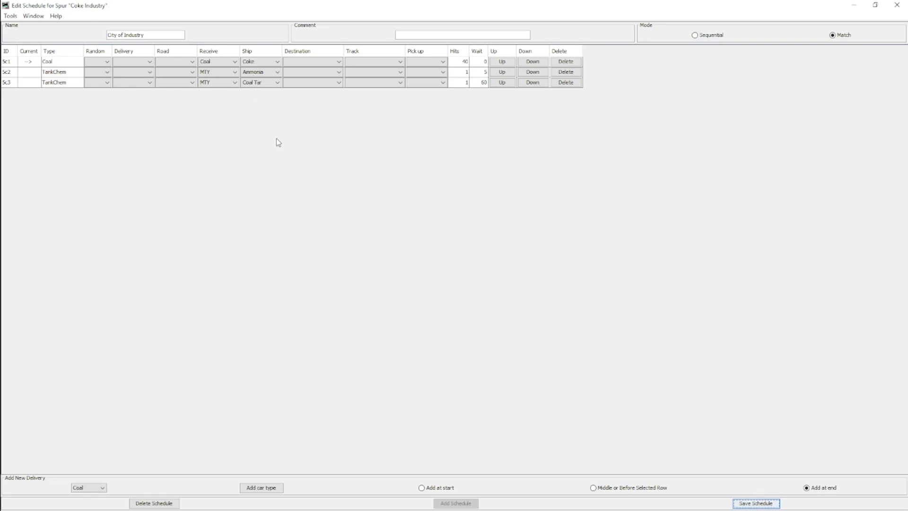
pyautogui.click(484, 62)
pyautogui.write('0')
pyautogui.press('Return')
# Step: Examine the hits and wait values of the Coal, Ammonia and Coal Tar rows in the schedule
pyautogui.click(468, 74)
pyautogui.click(462, 86)
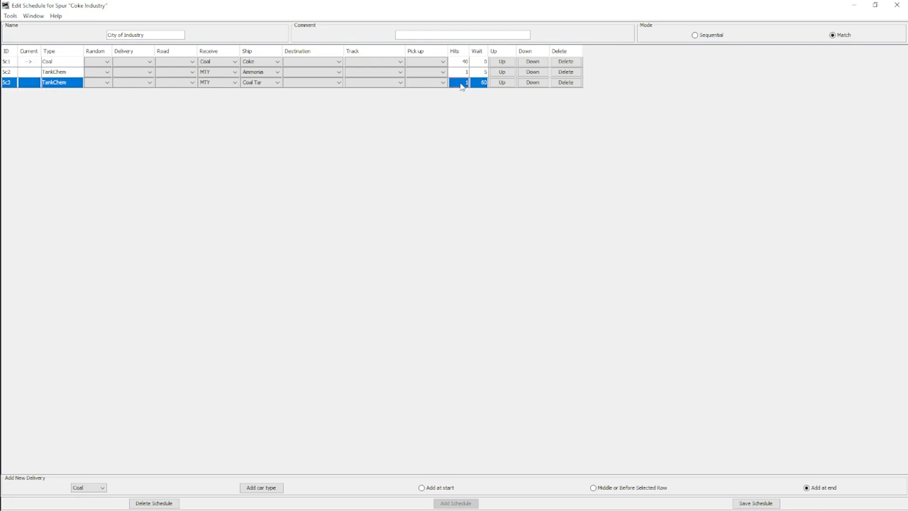
pyautogui.click(474, 76)
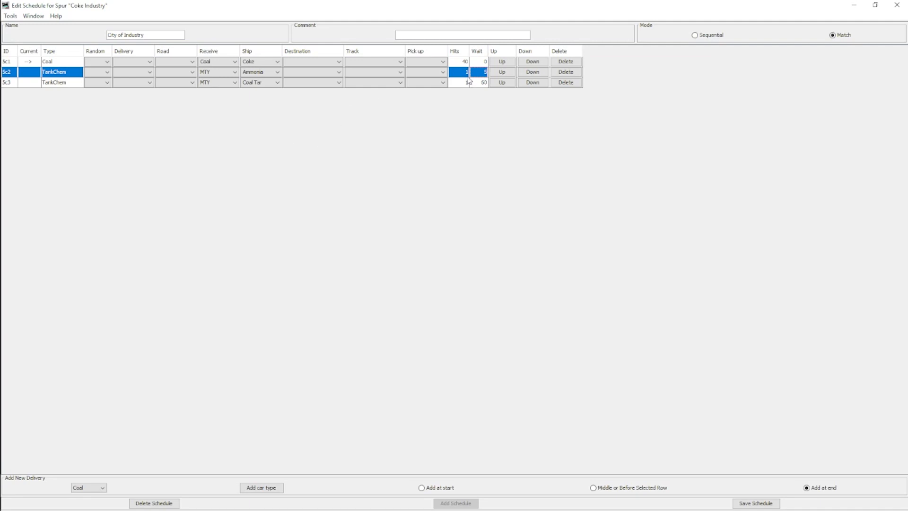
pyautogui.click(466, 66)
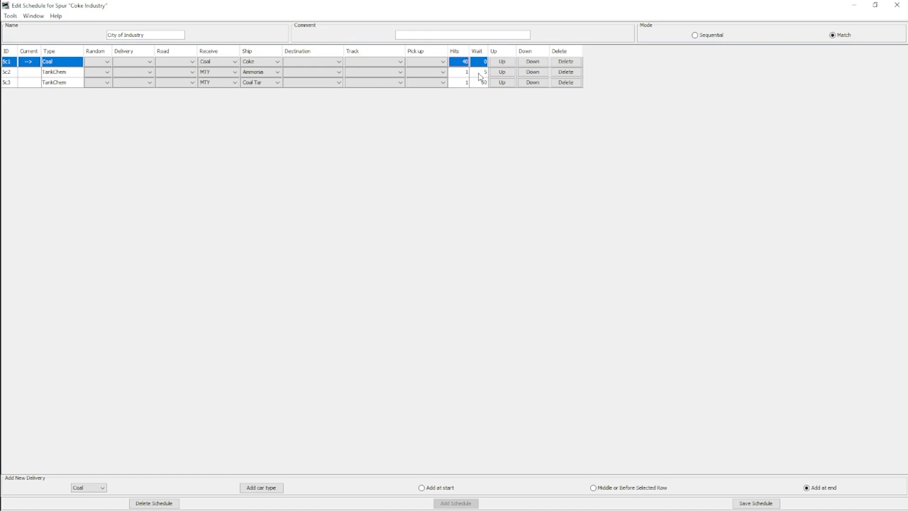
pyautogui.click(480, 74)
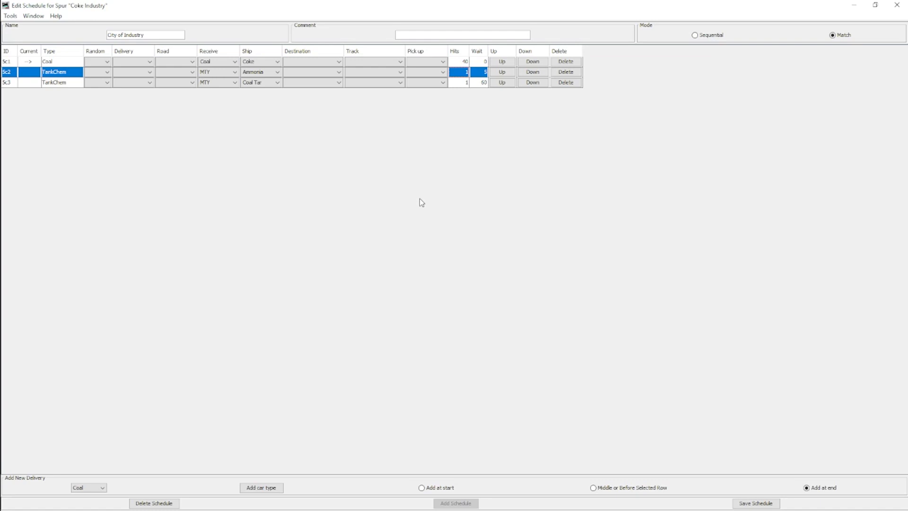
pyautogui.click(481, 83)
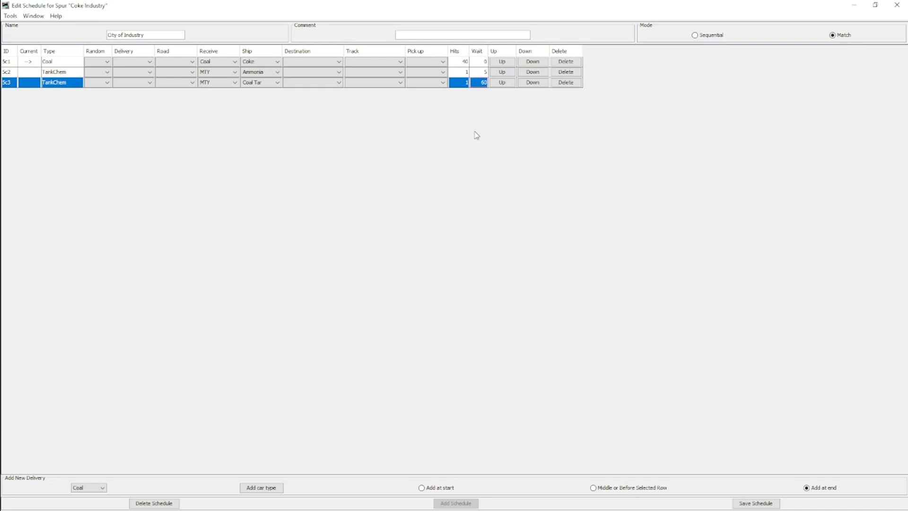
pyautogui.click(487, 73)
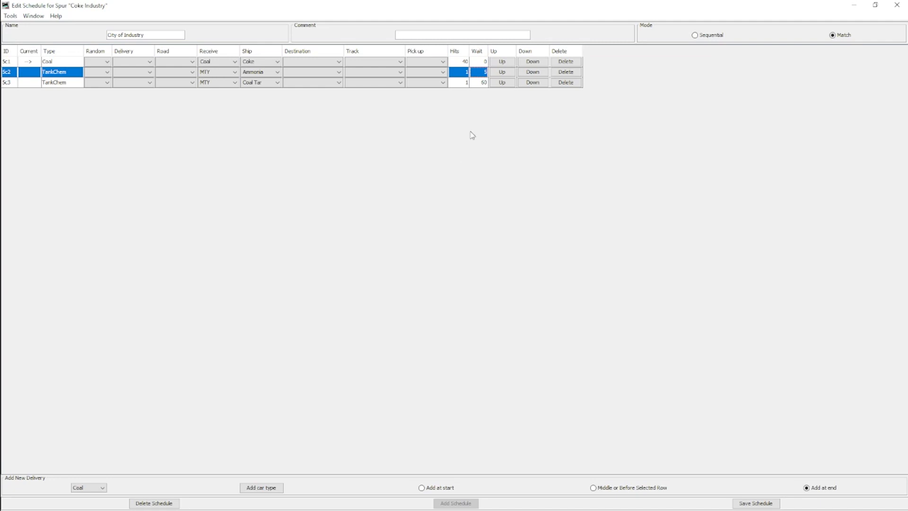
pyautogui.click(460, 63)
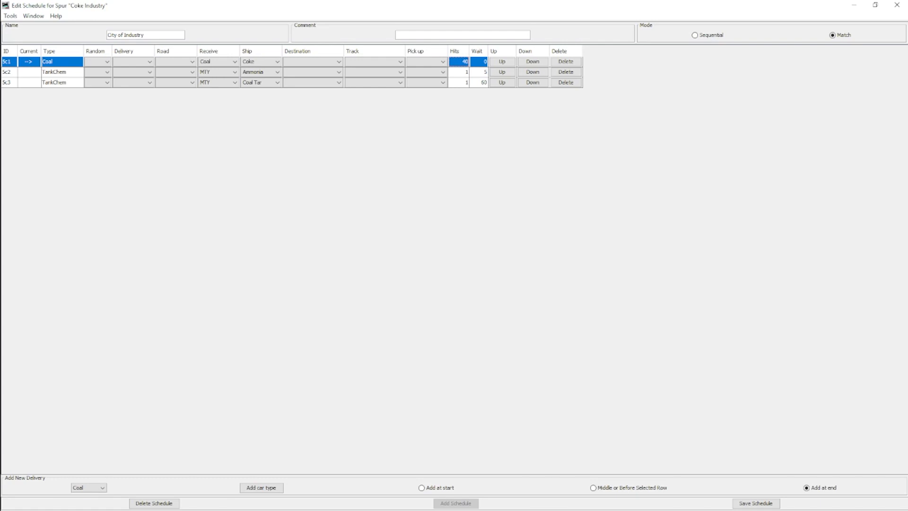
# Step: Add a spur track named Coal Tar Spur at City of Industry, with length 50 and a TankChem schedule named coal tar
pyautogui.hotkey('alt', 'Tab')
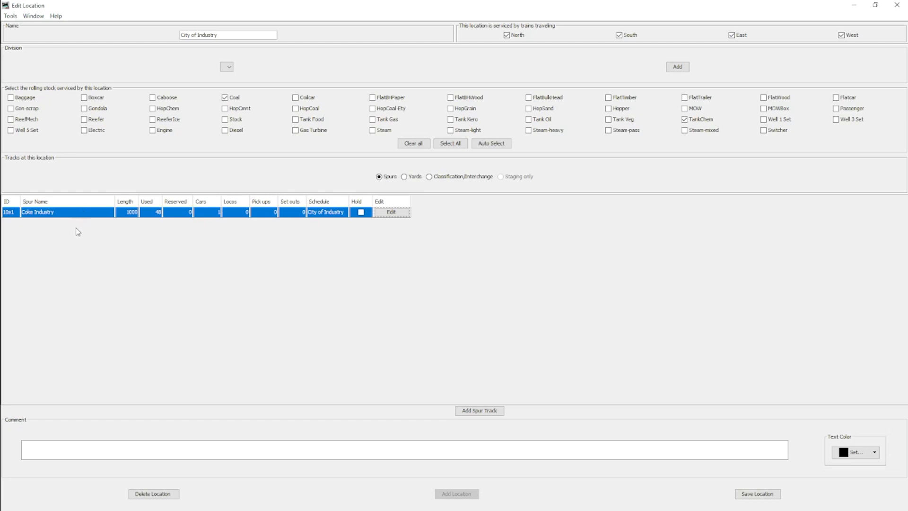
pyautogui.click(81, 214)
pyautogui.click(479, 411)
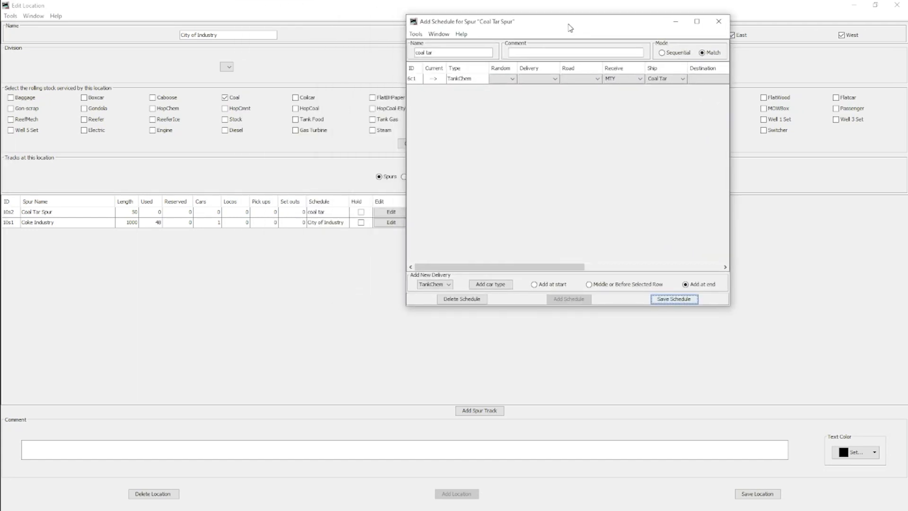
# Step: Check and close the coal tar schedule, and save the Coal Tar Spur track
pyautogui.click(696, 21)
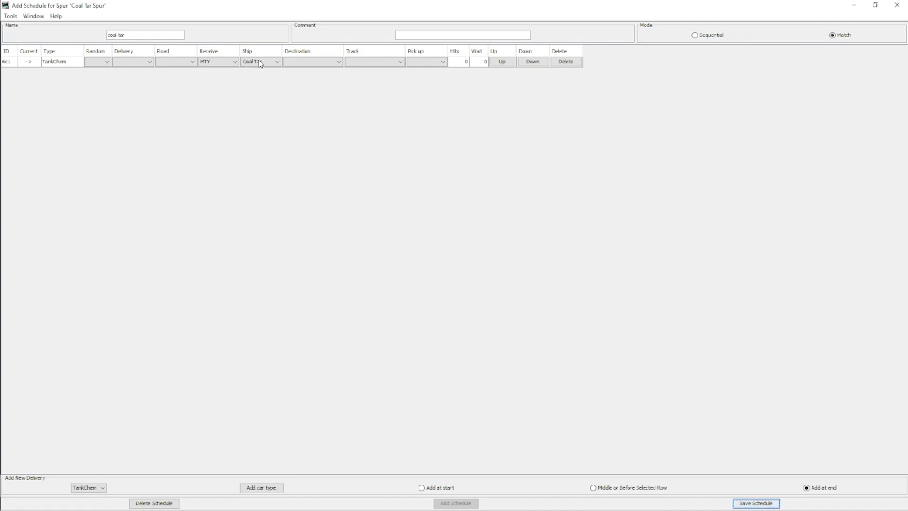
pyautogui.click(484, 65)
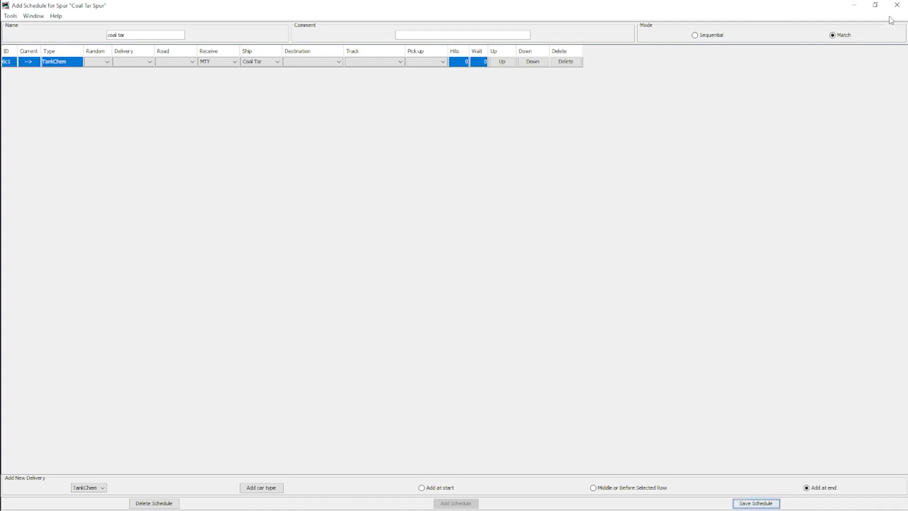
pyautogui.click(897, 6)
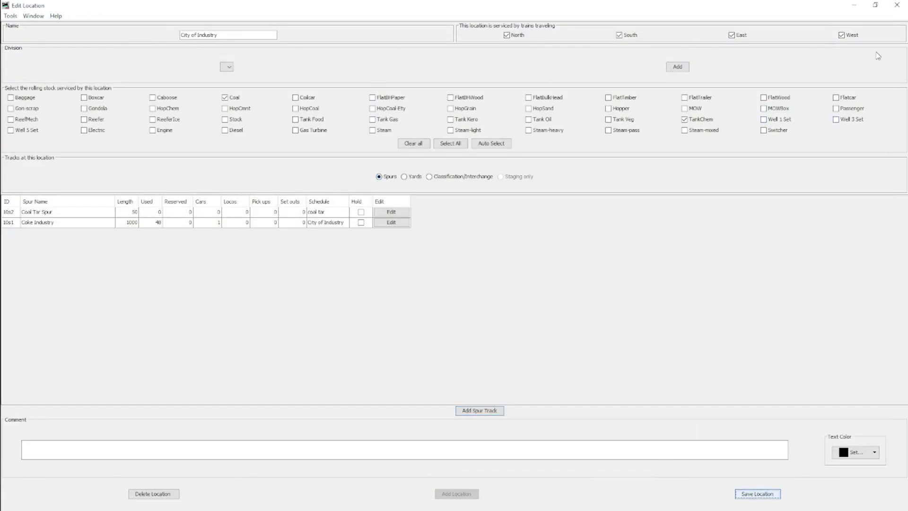
pyautogui.moveTo(0, 24); pyautogui.dragTo(521, 16)
pyautogui.click(861, 12)
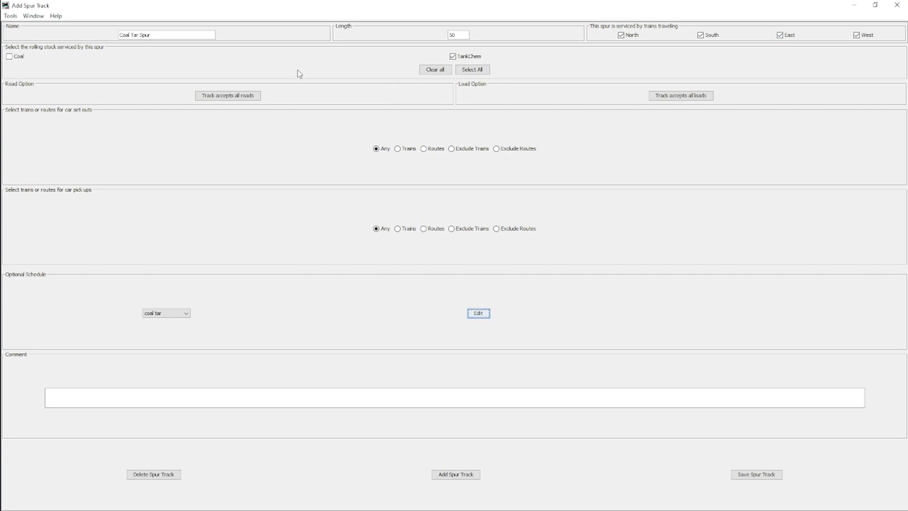
pyautogui.click(756, 475)
pyautogui.click(897, 4)
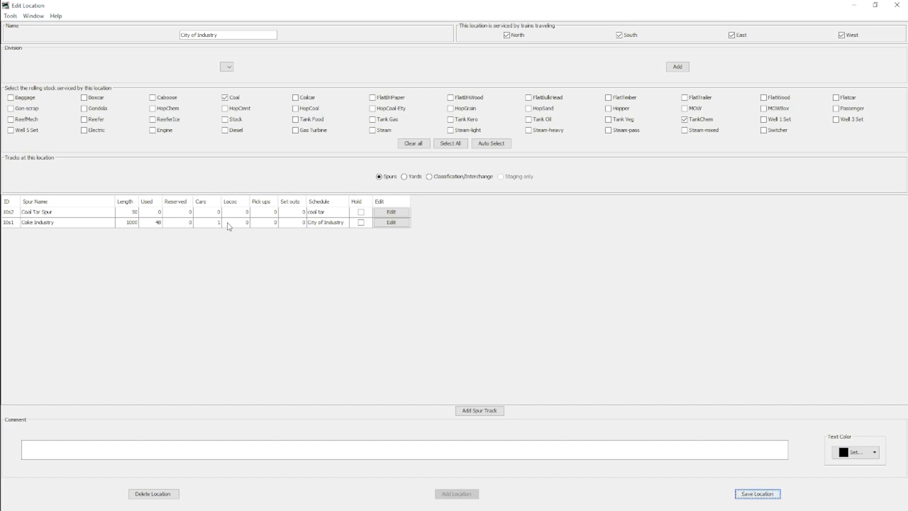
# Step: Set the Coke Industry spur's length to 250, remove TankChem from its serviced rolling stock, and save it
pyautogui.click(395, 226)
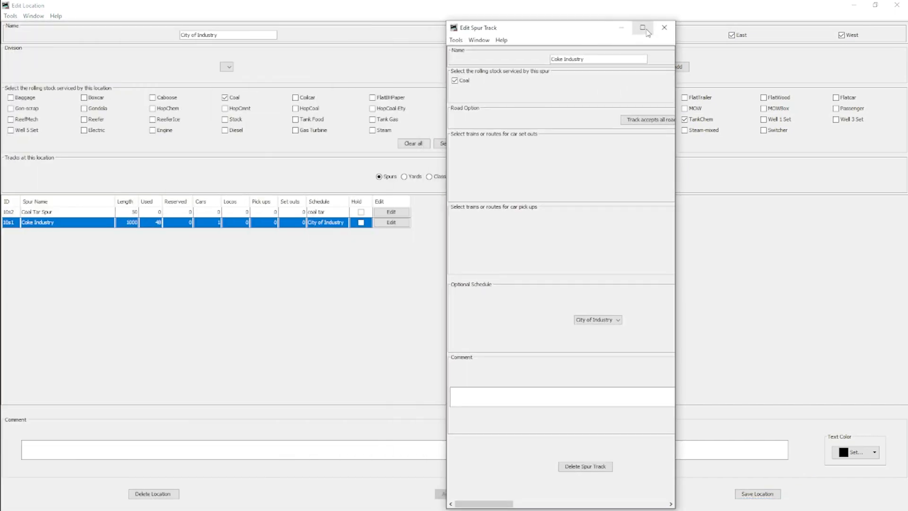
pyautogui.click(641, 28)
pyautogui.doubleClick(463, 35)
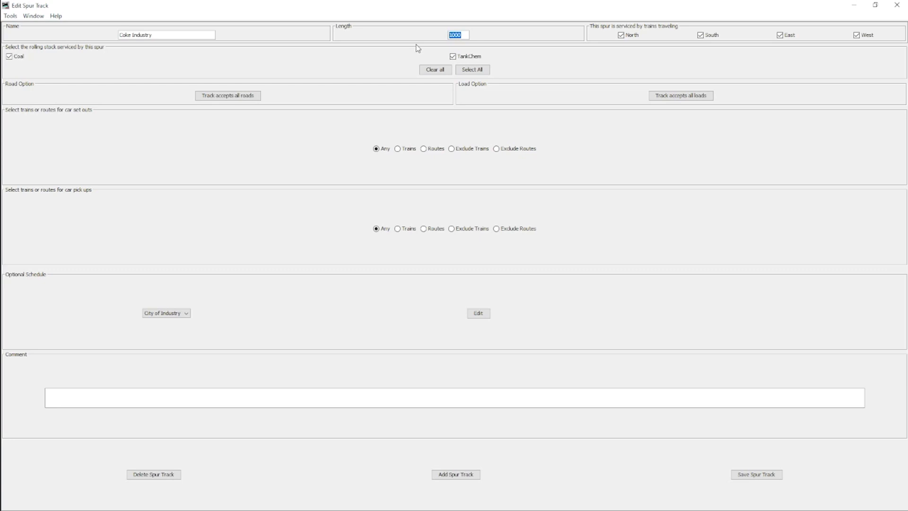
pyautogui.write('250')
pyautogui.click(753, 475)
pyautogui.click(476, 57)
pyautogui.click(750, 476)
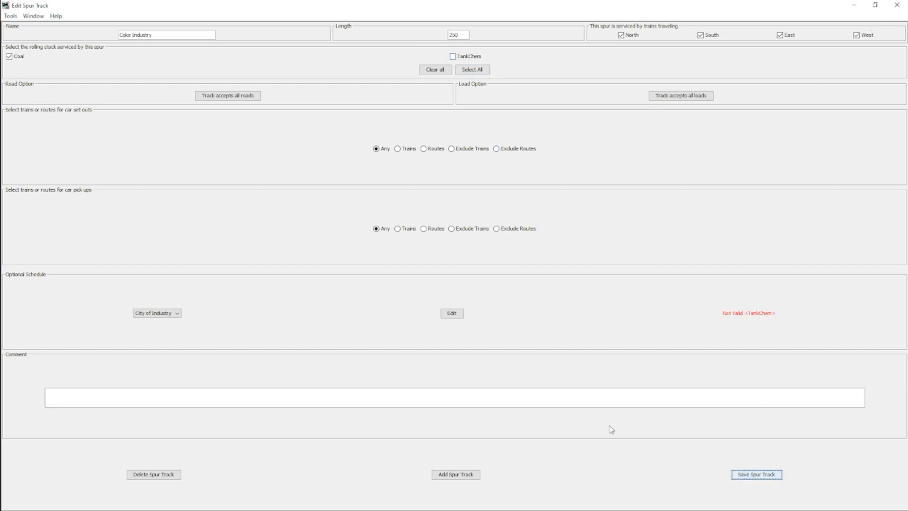
# Step: Inspect the car types in the Coke Industry spur's schedule and return to the City of Industry location
pyautogui.click(451, 315)
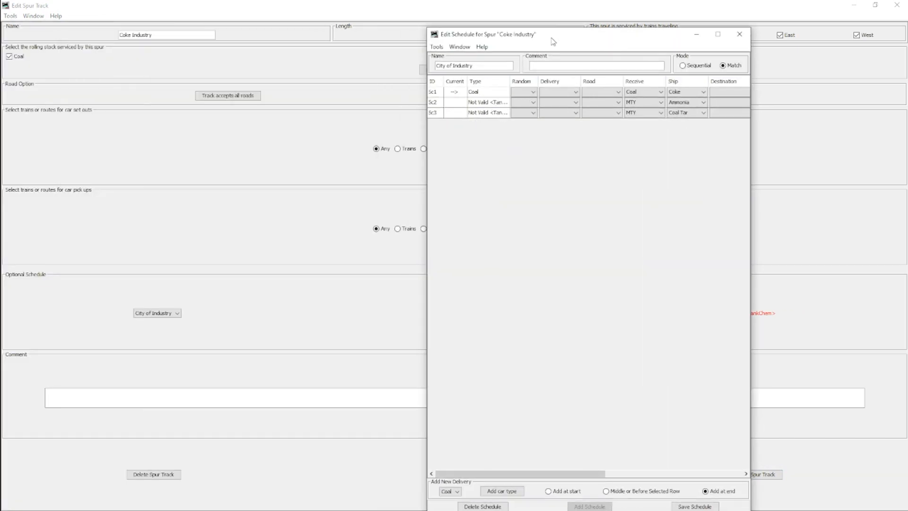
pyautogui.click(718, 36)
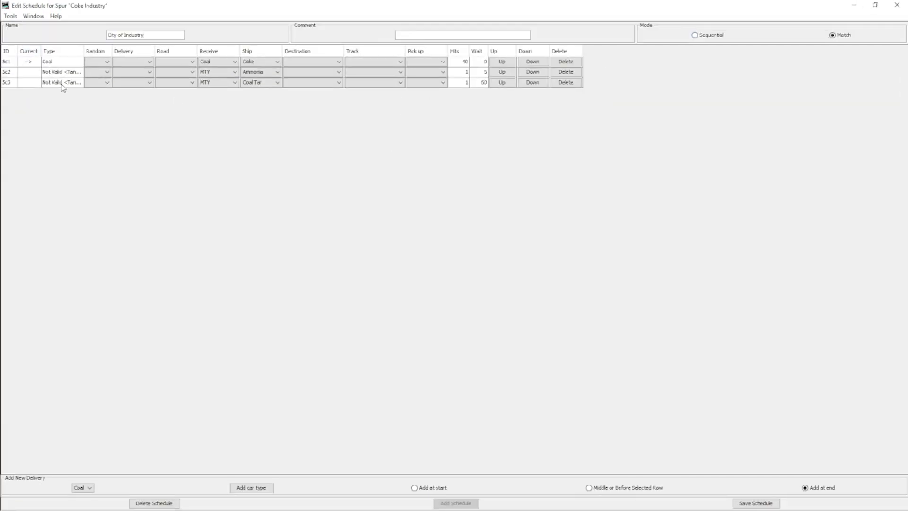
pyautogui.click(897, 4)
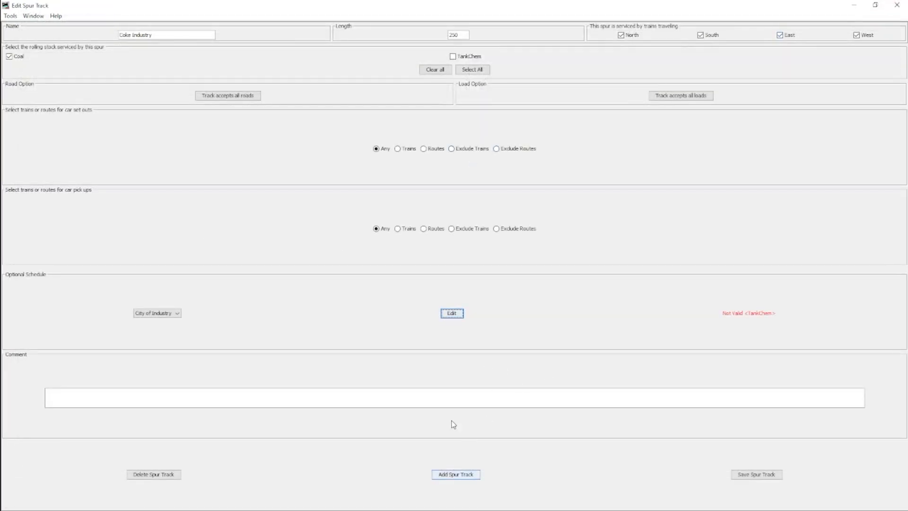
pyautogui.click(897, 6)
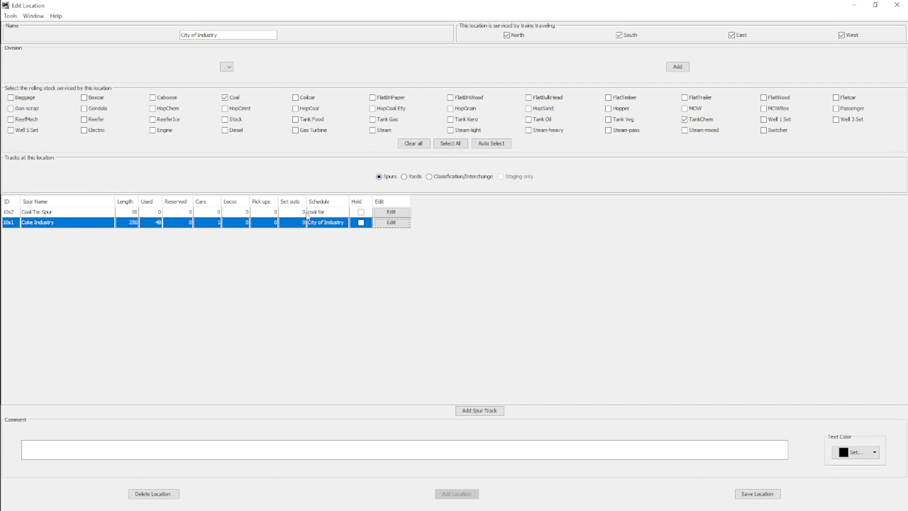
# Step: In the Coal Tar Spur's schedule, set the TankChem row's ship load to Ammonia
pyautogui.click(375, 211)
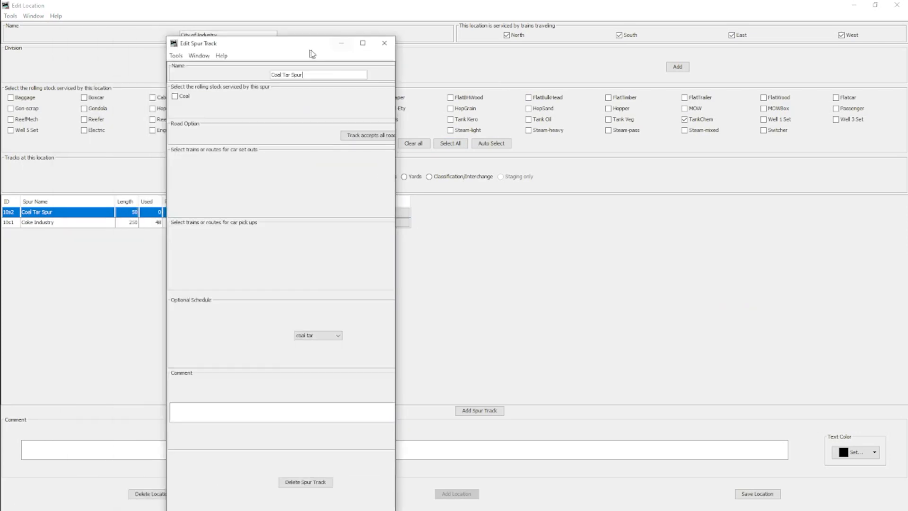
pyautogui.click(580, 12)
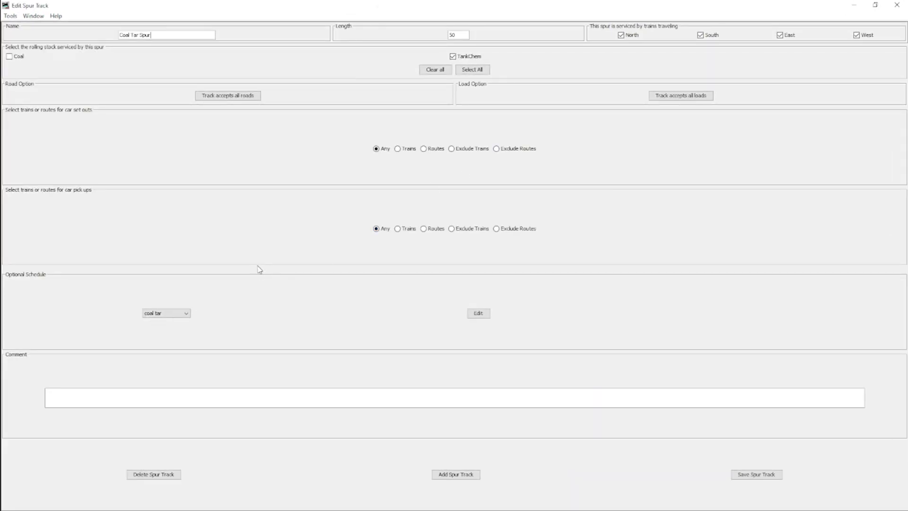
pyautogui.click(171, 313)
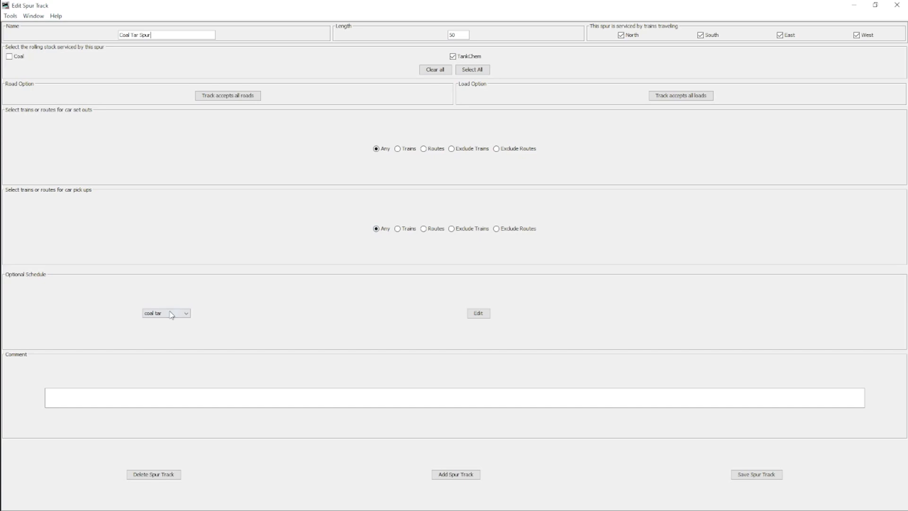
pyautogui.click(478, 314)
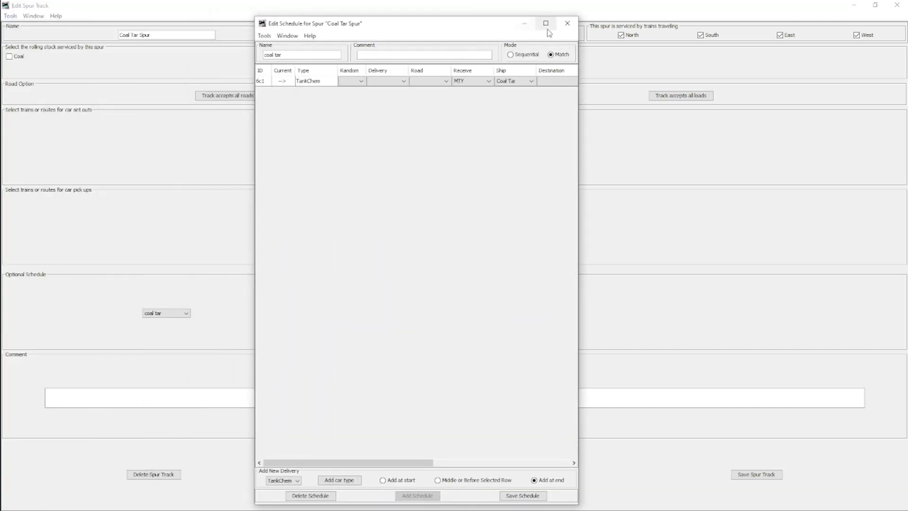
pyautogui.click(545, 24)
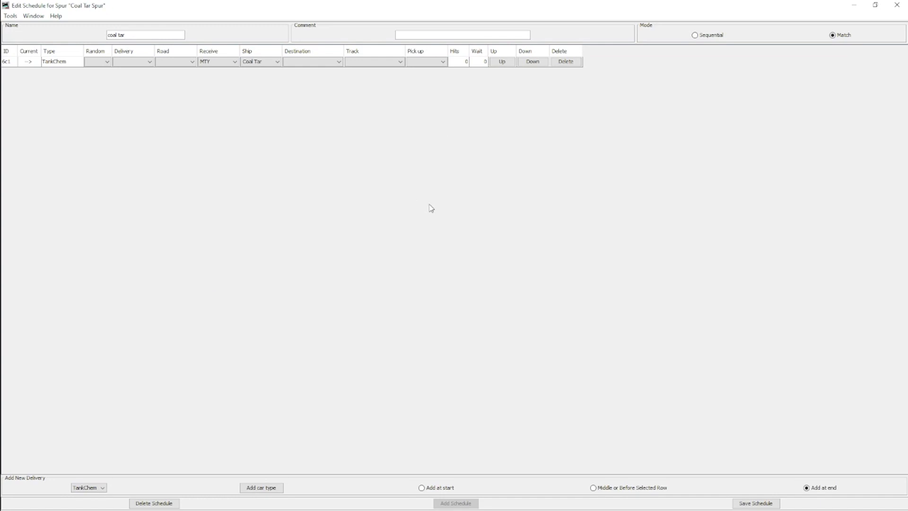
pyautogui.click(260, 62)
pyautogui.click(258, 78)
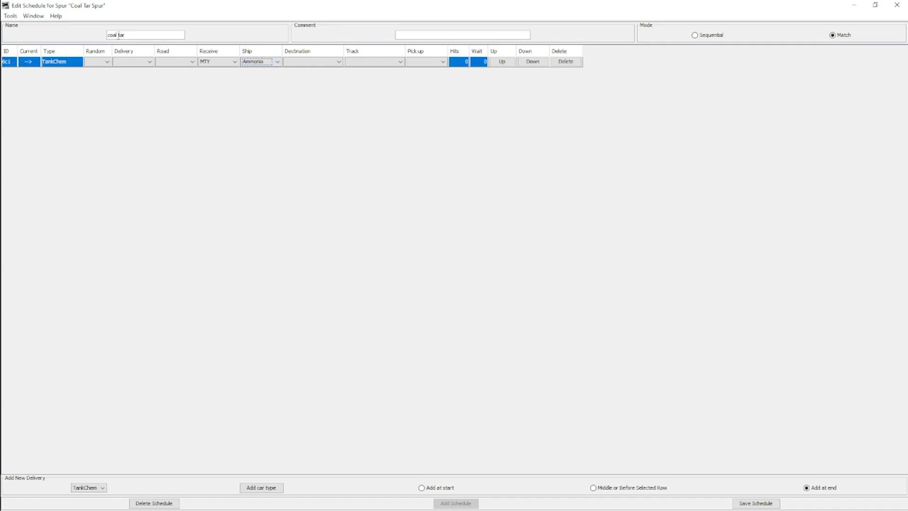
# Step: Rename the Coal Tar Spur's schedule as Ammonia
pyautogui.moveTo(125, 35); pyautogui.dragTo(97, 37)
pyautogui.write('ASmmonia')
pyautogui.press('BackSpace')
pyautogui.press('BackSpace')
pyautogui.press('BackSpace')
pyautogui.press('BackSpace')
pyautogui.press('BackSpace')
pyautogui.press('BackSpace')
pyautogui.press('BackSpace')
pyautogui.write('mmon')
# Step: Set the TankChem row's wait to 10, and save both the schedule and the Coal Tar Spur track
pyautogui.doubleClick(482, 62)
pyautogui.write('10')
pyautogui.click(758, 504)
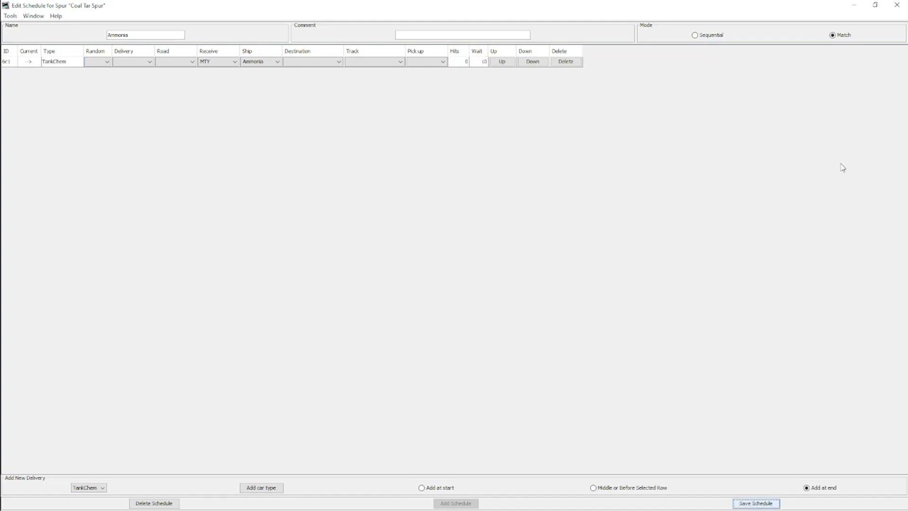
pyautogui.click(897, 5)
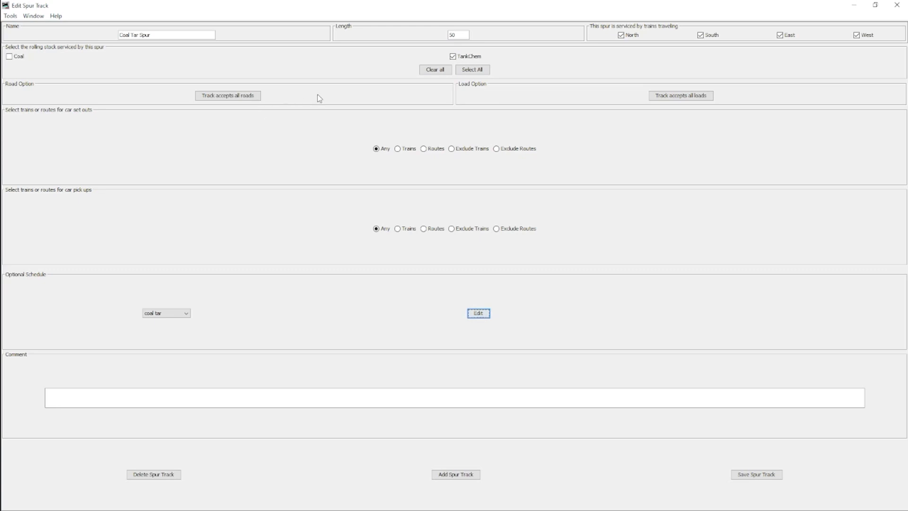
pyautogui.click(758, 477)
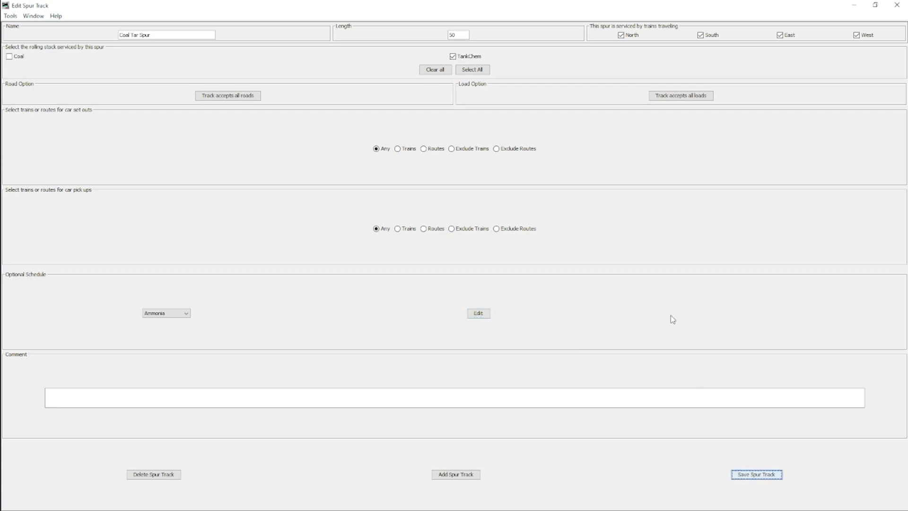
pyautogui.click(897, 5)
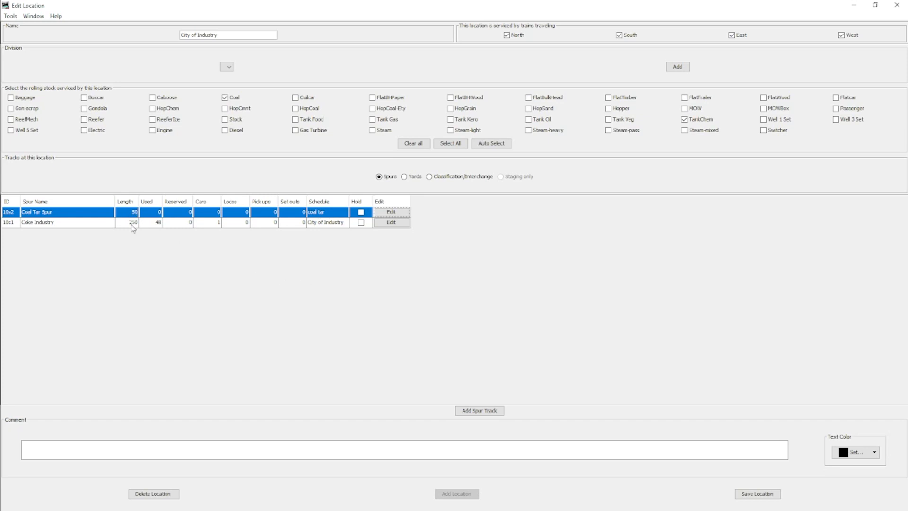
# Step: Open the schedule of the Coke Industry spur and set its mode to Sequential
pyautogui.click(392, 223)
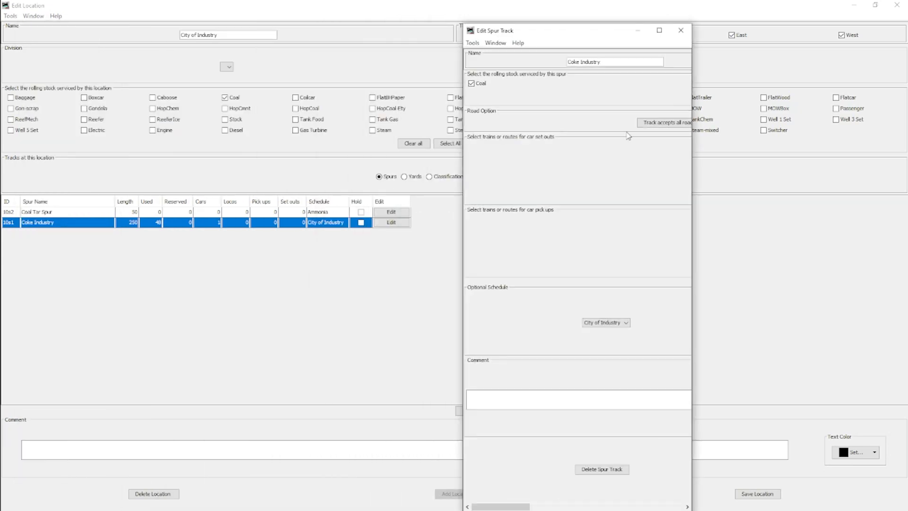
pyautogui.click(659, 32)
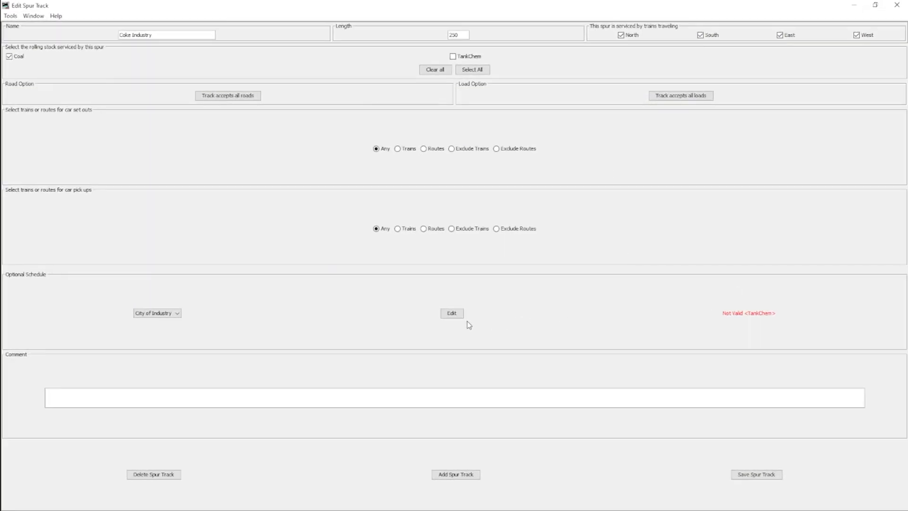
pyautogui.click(452, 313)
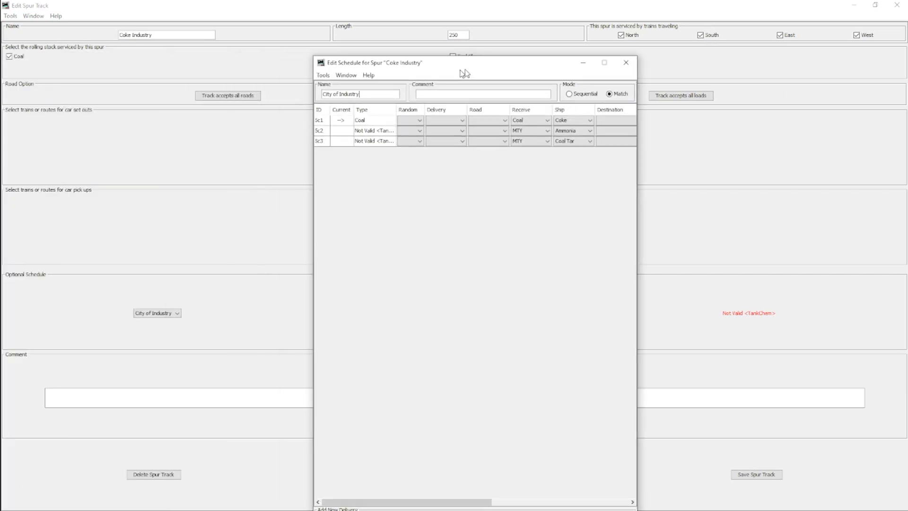
pyautogui.click(614, 28)
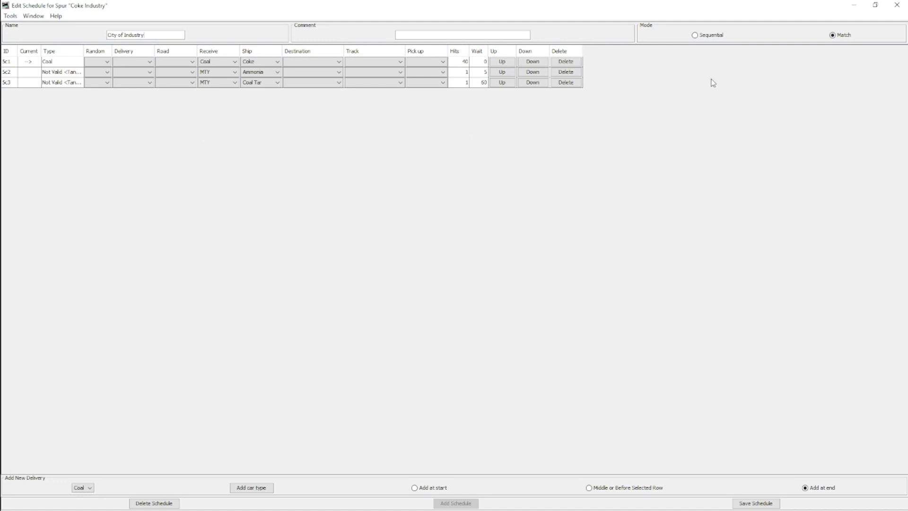
pyautogui.click(709, 35)
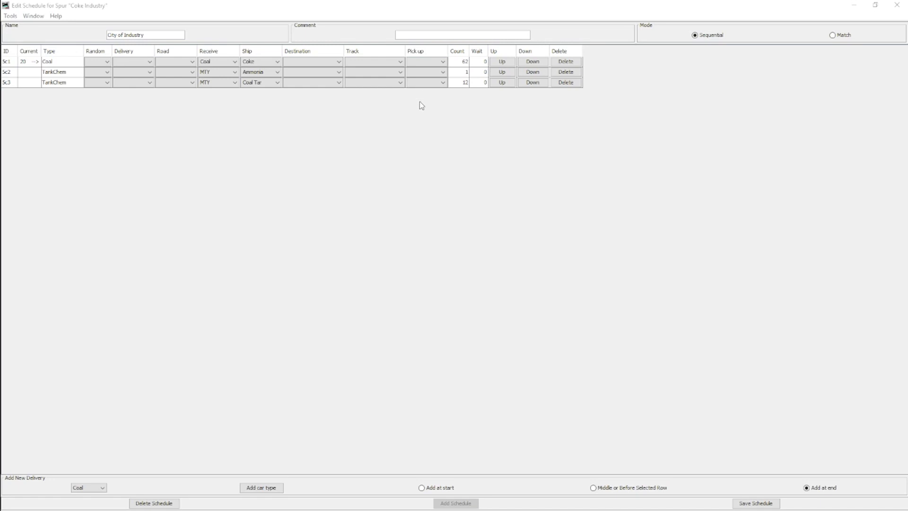
# Step: Compare the count values of the Coal row and the two TankChem rows in the Coke Industry spur's sequential schedule
pyautogui.click(459, 73)
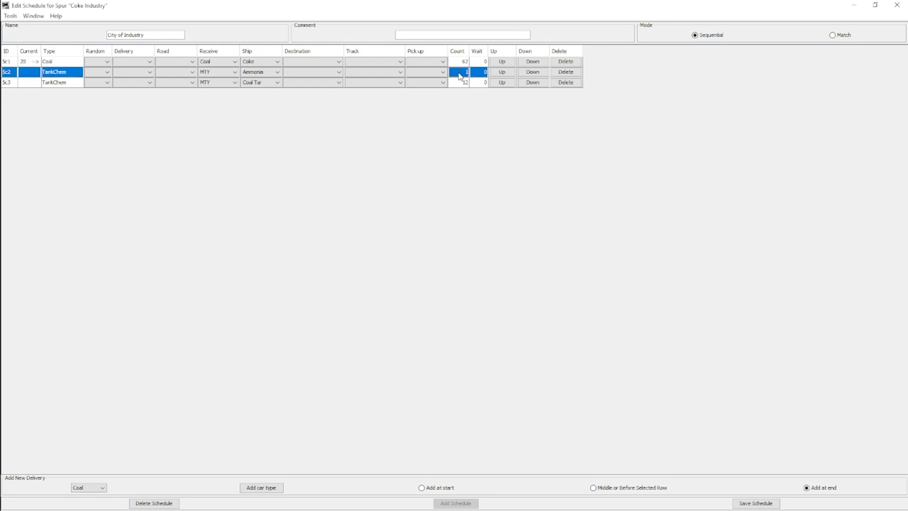
pyautogui.click(477, 73)
pyautogui.click(462, 66)
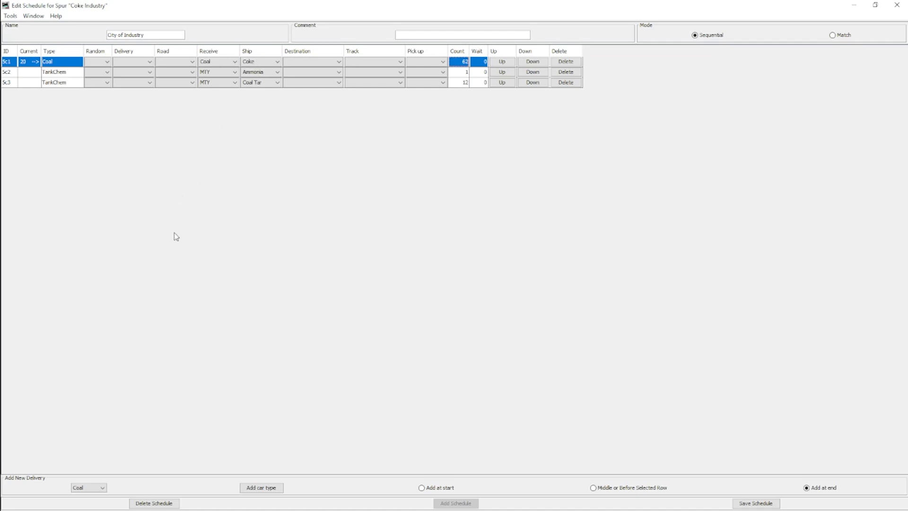
pyautogui.click(462, 83)
pyautogui.click(463, 72)
pyautogui.click(463, 62)
pyautogui.click(462, 73)
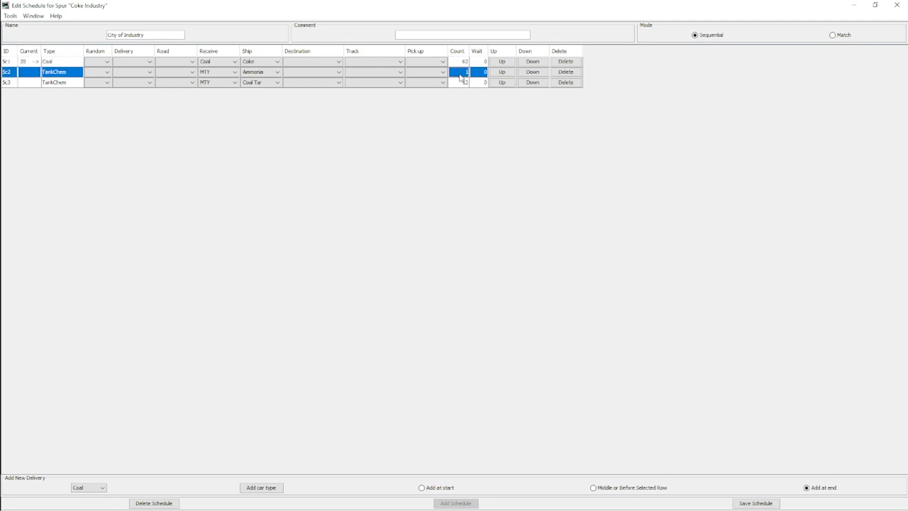
pyautogui.click(463, 83)
pyautogui.click(464, 75)
pyautogui.click(463, 84)
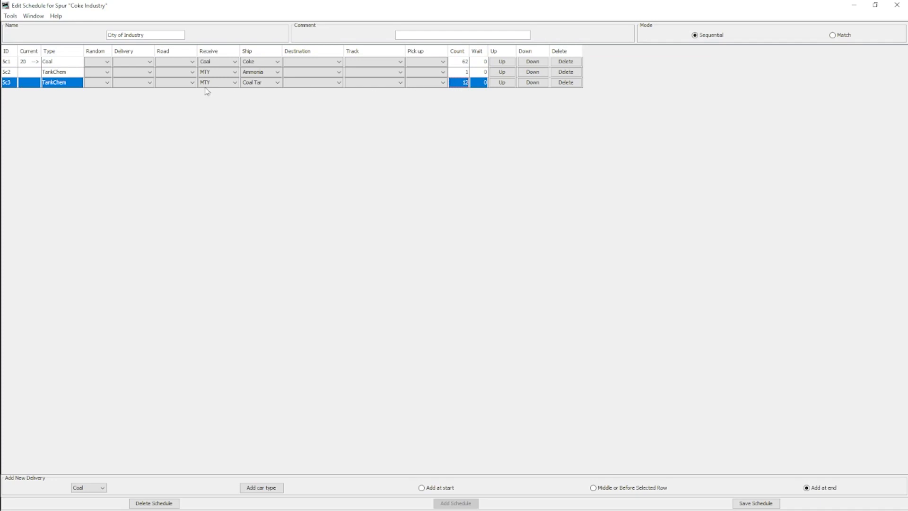
# Step: Examine the order of the Coal and TankChem rows in the sequential schedule, including the wait values of the TankChem rows
pyautogui.click(41, 64)
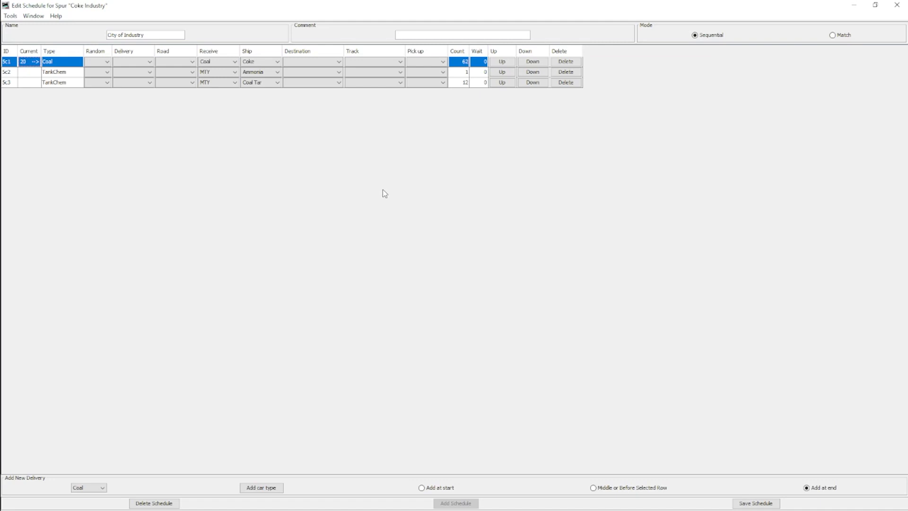
pyautogui.click(60, 72)
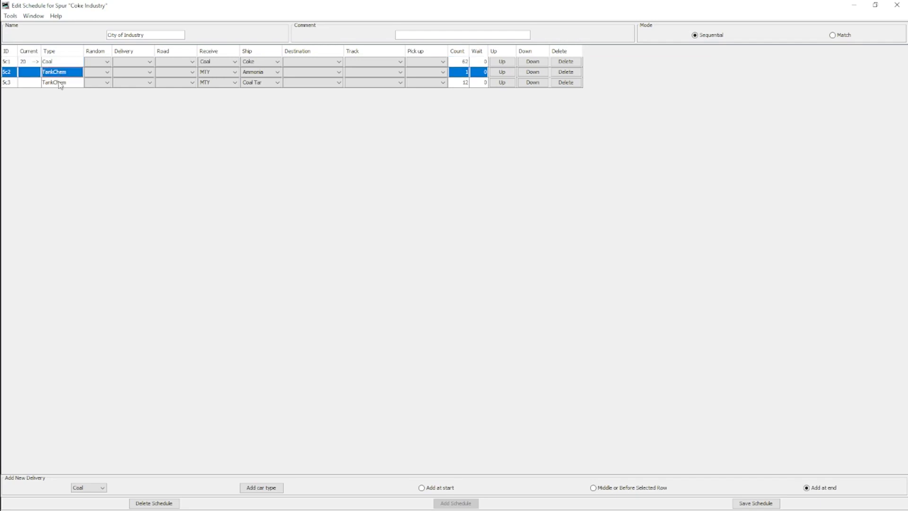
pyautogui.click(59, 84)
pyautogui.click(59, 62)
pyautogui.click(59, 73)
pyautogui.click(60, 85)
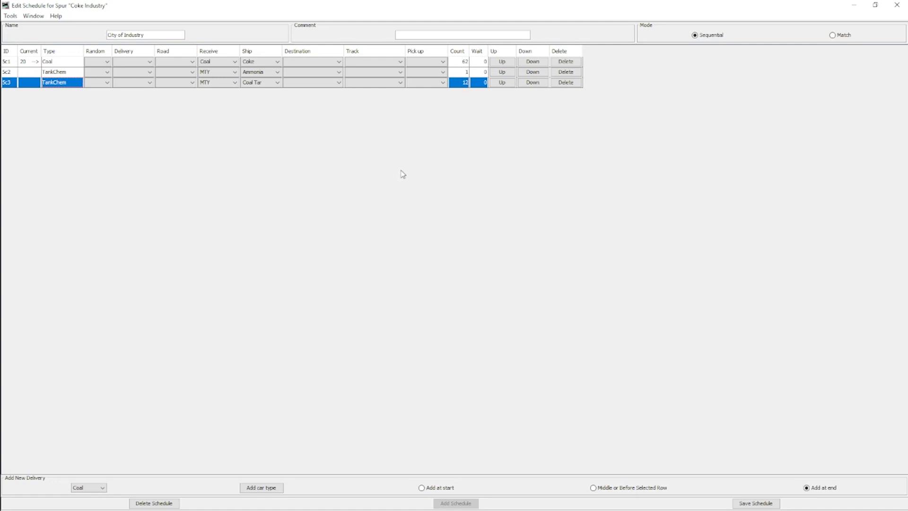
pyautogui.click(479, 75)
pyautogui.click(478, 84)
pyautogui.click(46, 62)
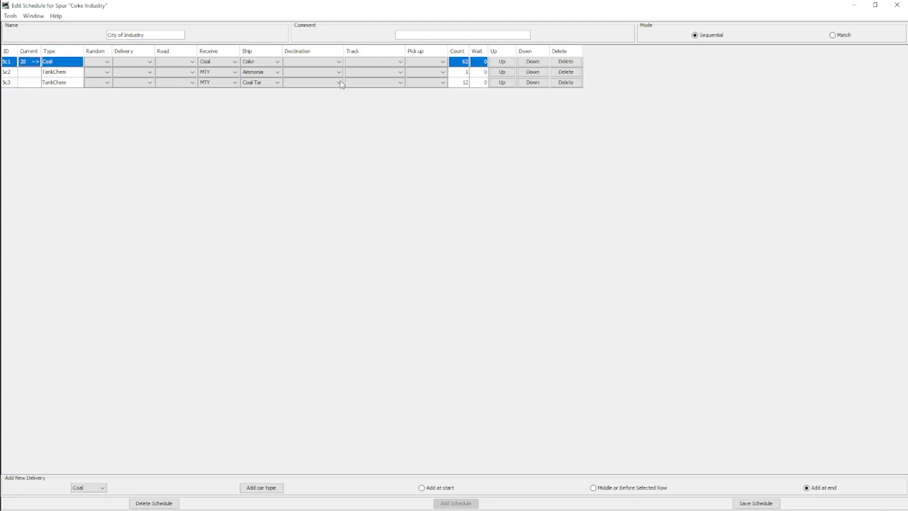
pyautogui.click(54, 74)
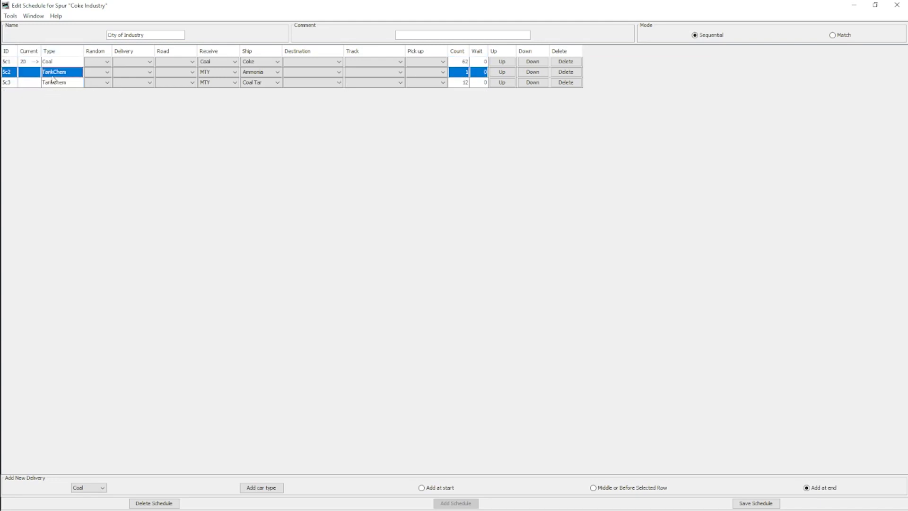